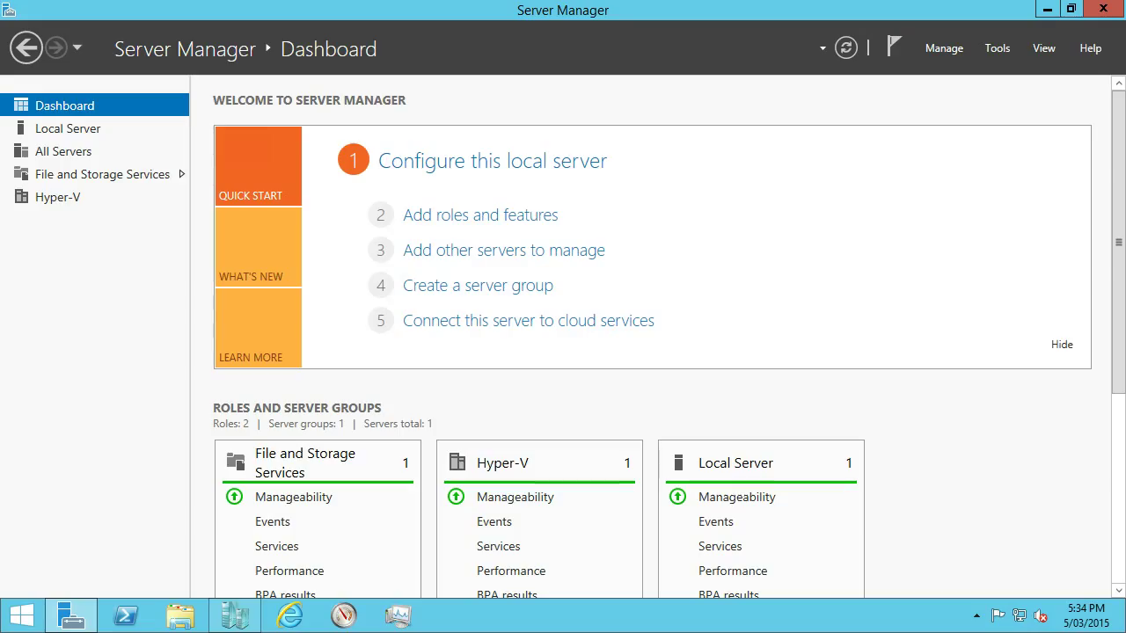
Step: Review the local server's properties, from computer name, domain and network settings down to the operating system and hardware information
left_click(68, 128)
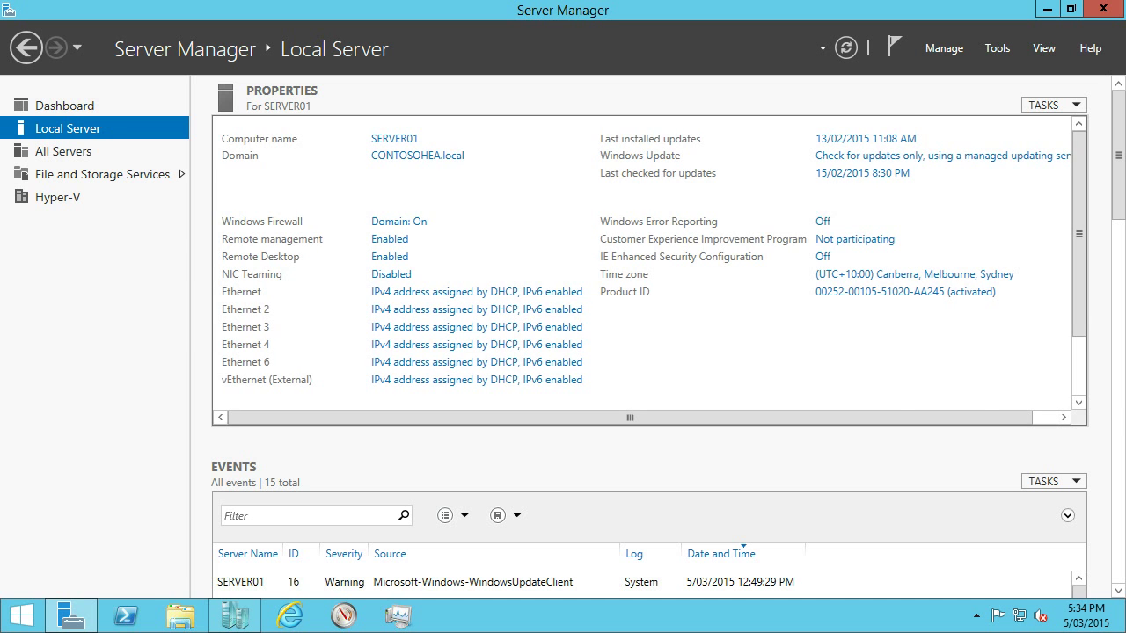
scroll(649, 264, "down", 2)
scroll(649, 264, "up", 2)
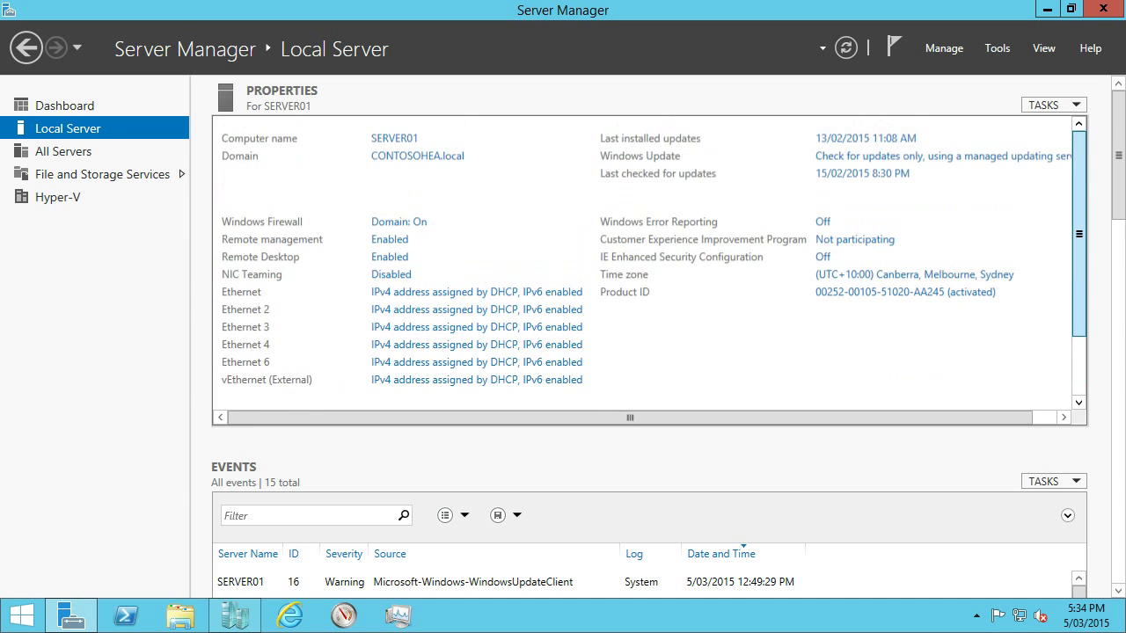
scroll(649, 264, "down", 2)
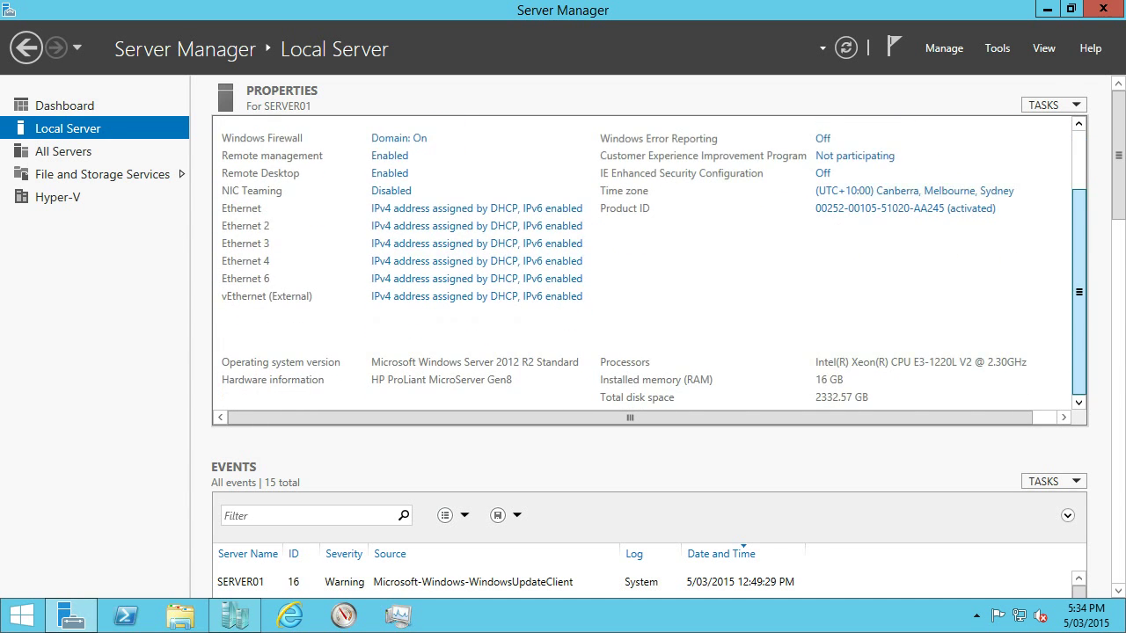
scroll(649, 264, "up", 2)
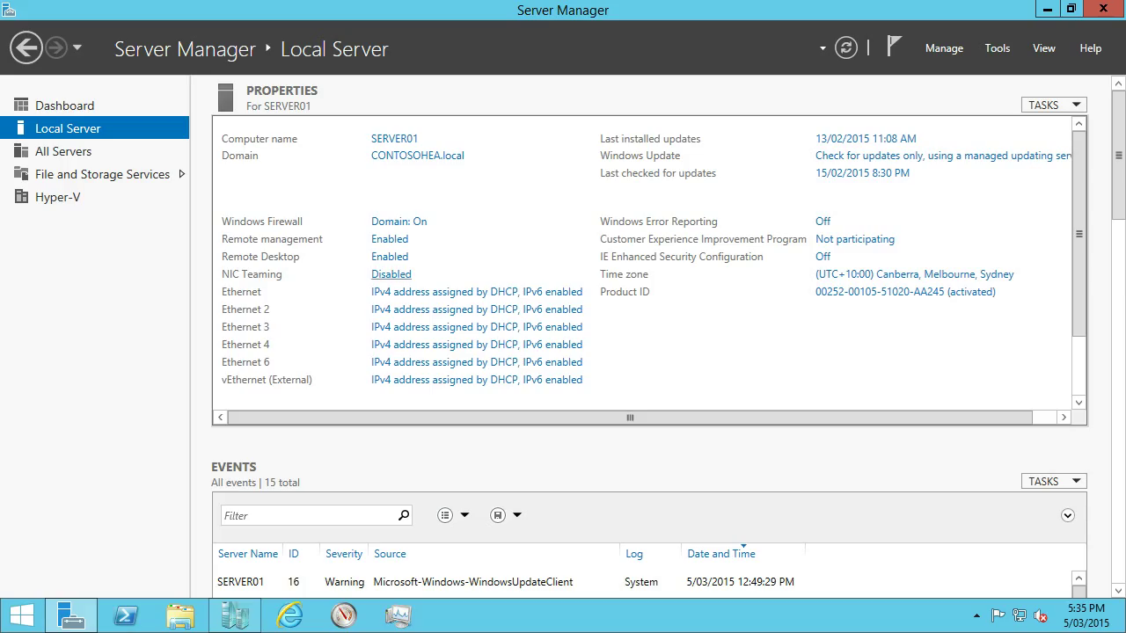
Step: Open the local server's NIC Teaming configuration and start a new team with the Ethernet adapter as a member
left_click(392, 274)
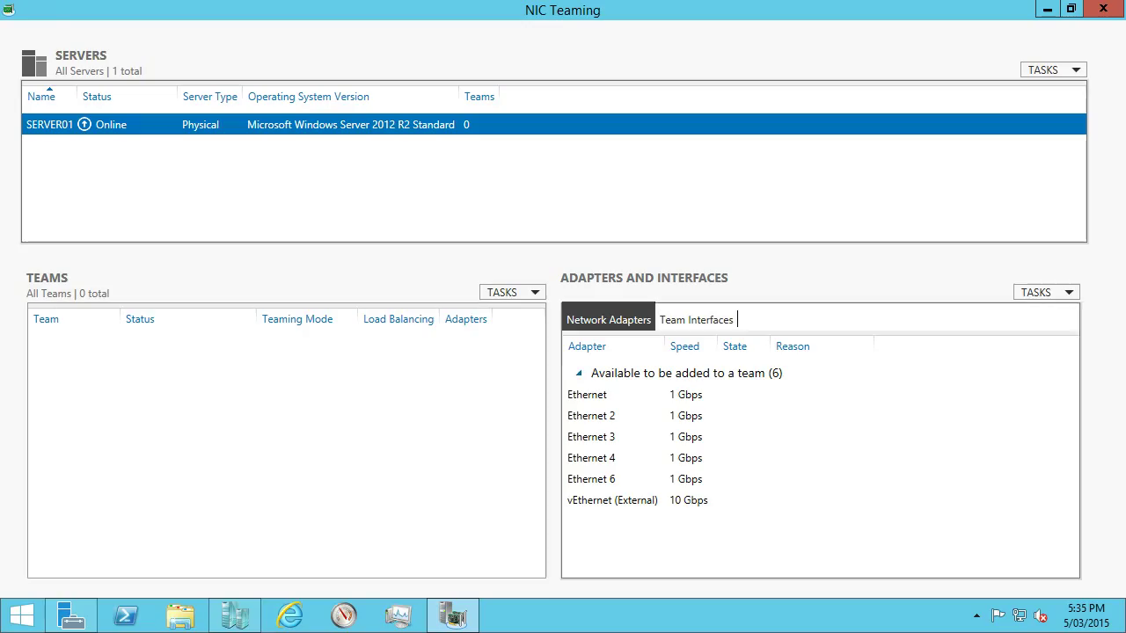
left_click(1046, 292)
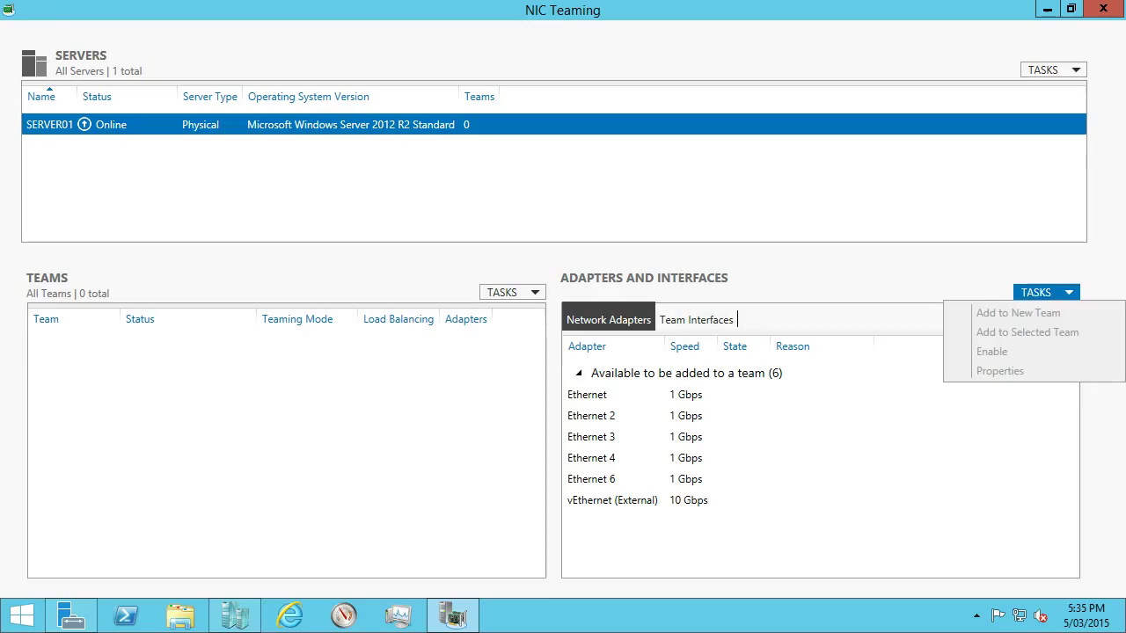
left_click(587, 394)
left_click(587, 395)
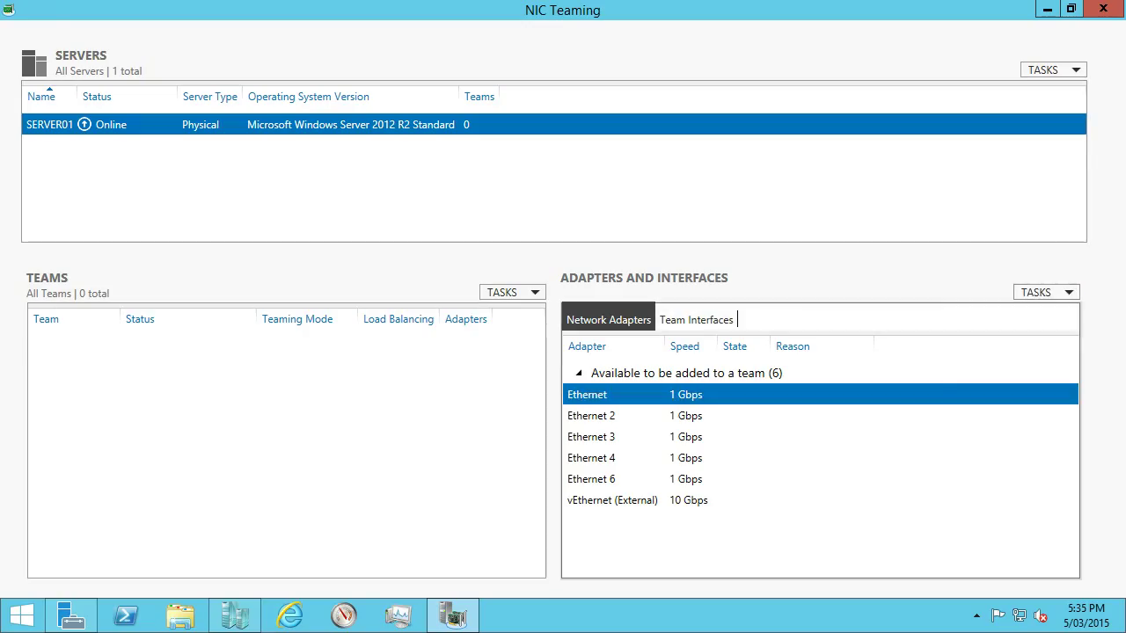
left_click(1046, 292)
left_click(981, 312)
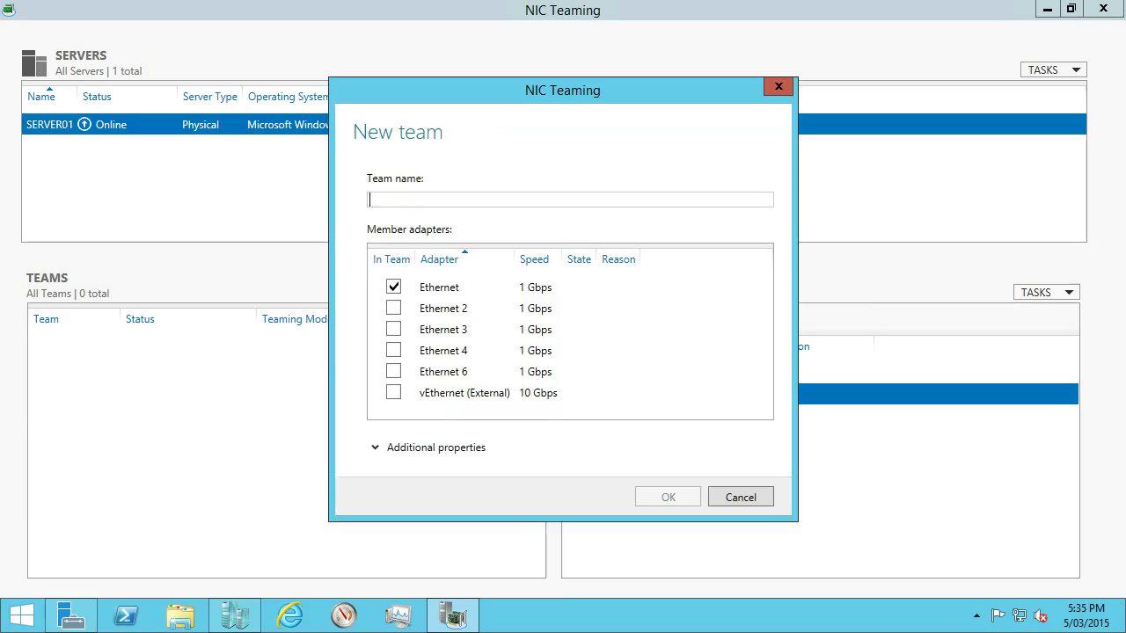
Step: Name the new team NICTeam, show its additional properties and include Ethernet 2 as a second member adapter
left_click(436, 447)
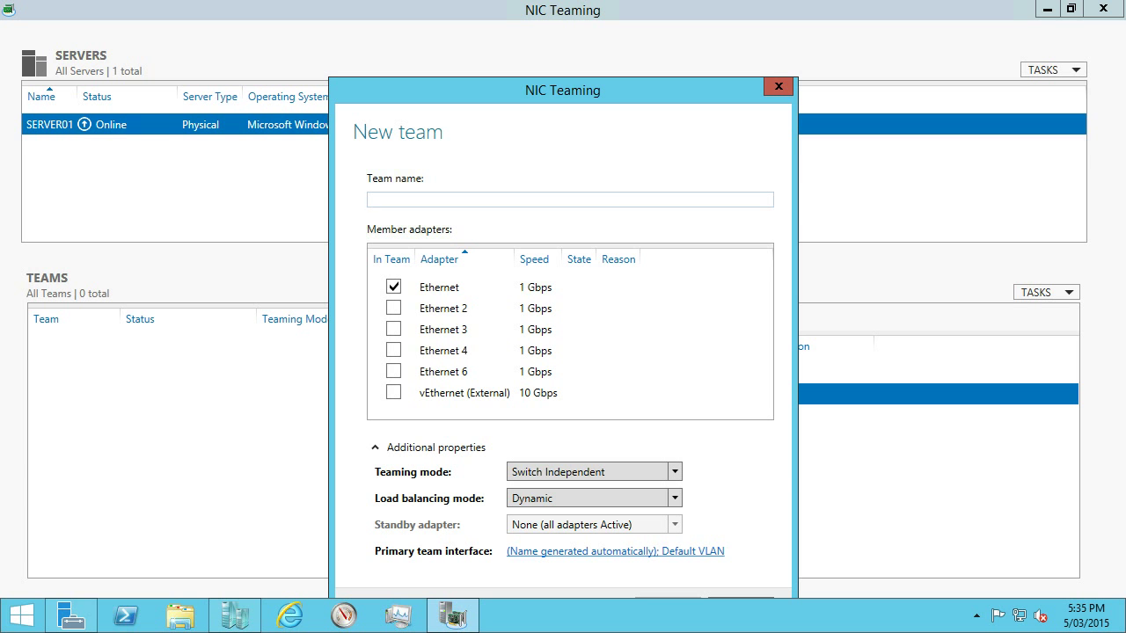
left_click(570, 199)
type("NICTeam")
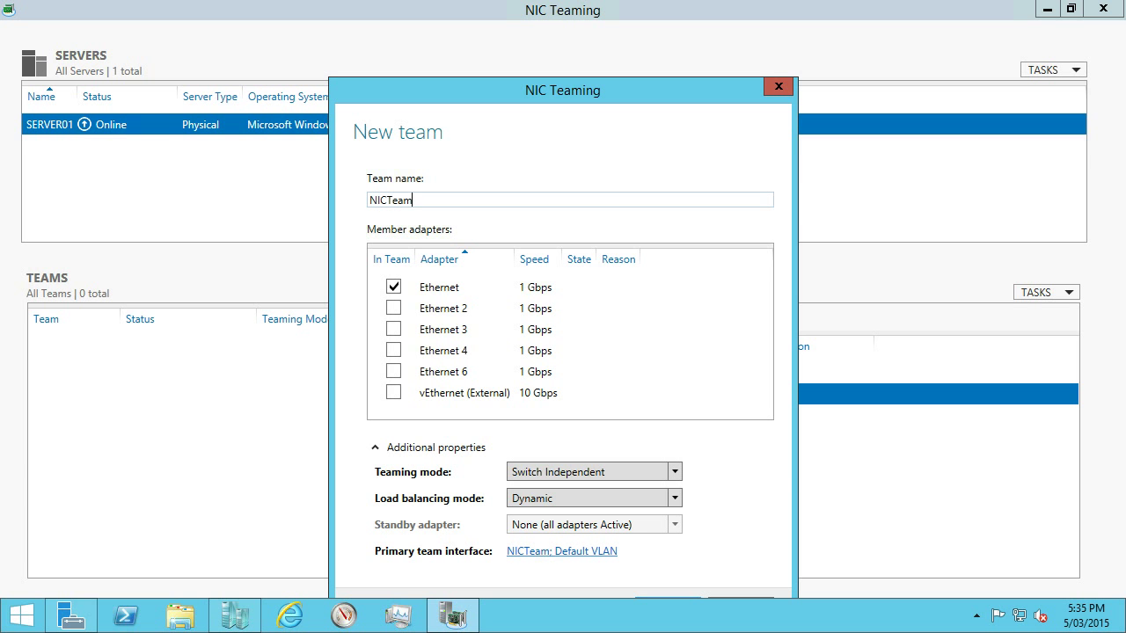
left_click(393, 308)
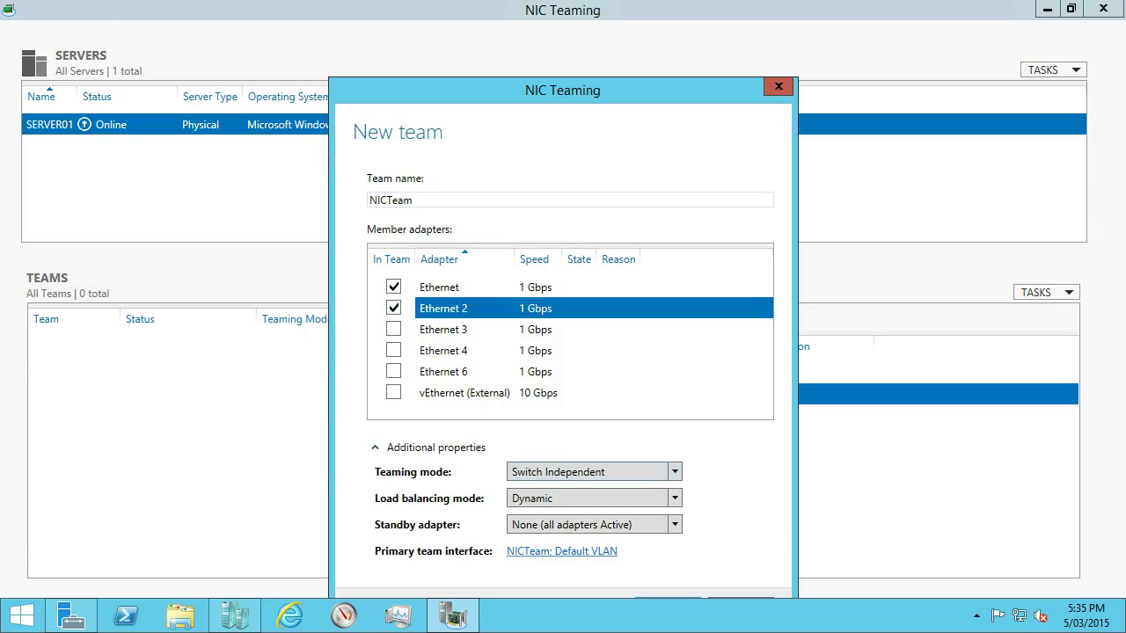
left_click_drag(562, 90, 555, 41)
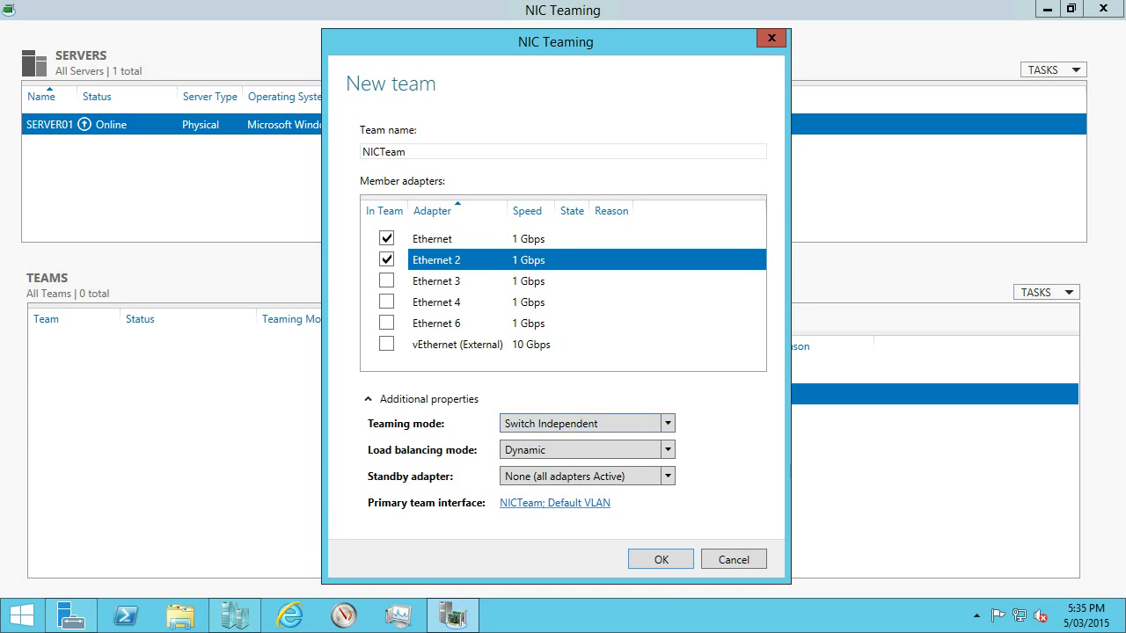
Step: Examine the new team's teaming mode, load balancing mode and standby adapter options, discarding the team and closing NIC Teaming when done
left_click(586, 423)
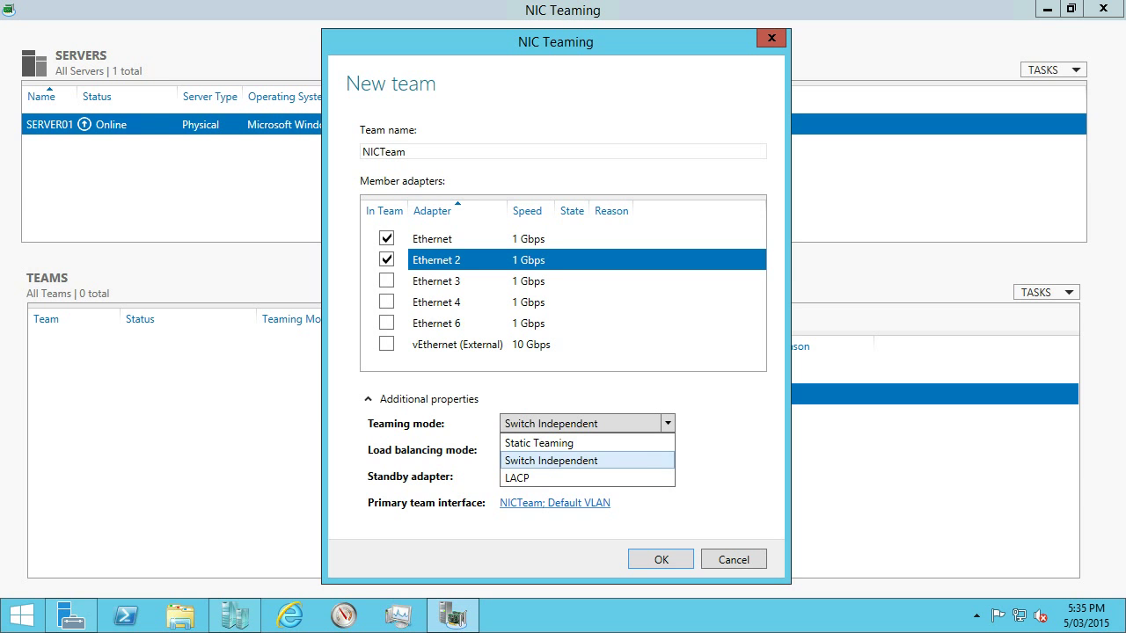
left_click(550, 460)
left_click(586, 450)
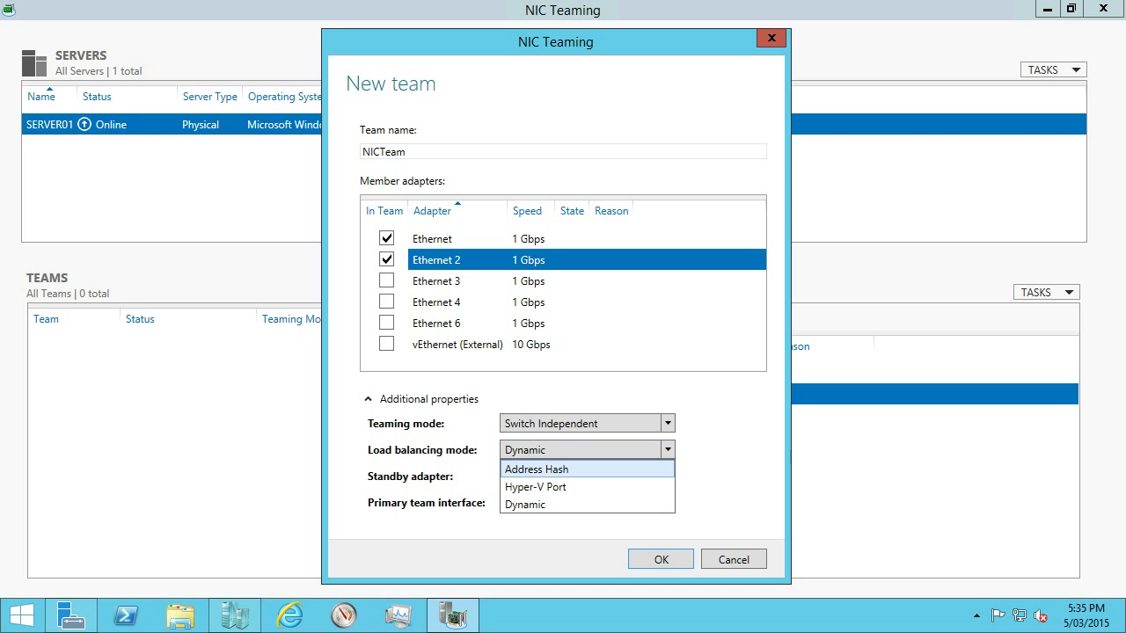
key("Escape")
key("alt+Down")
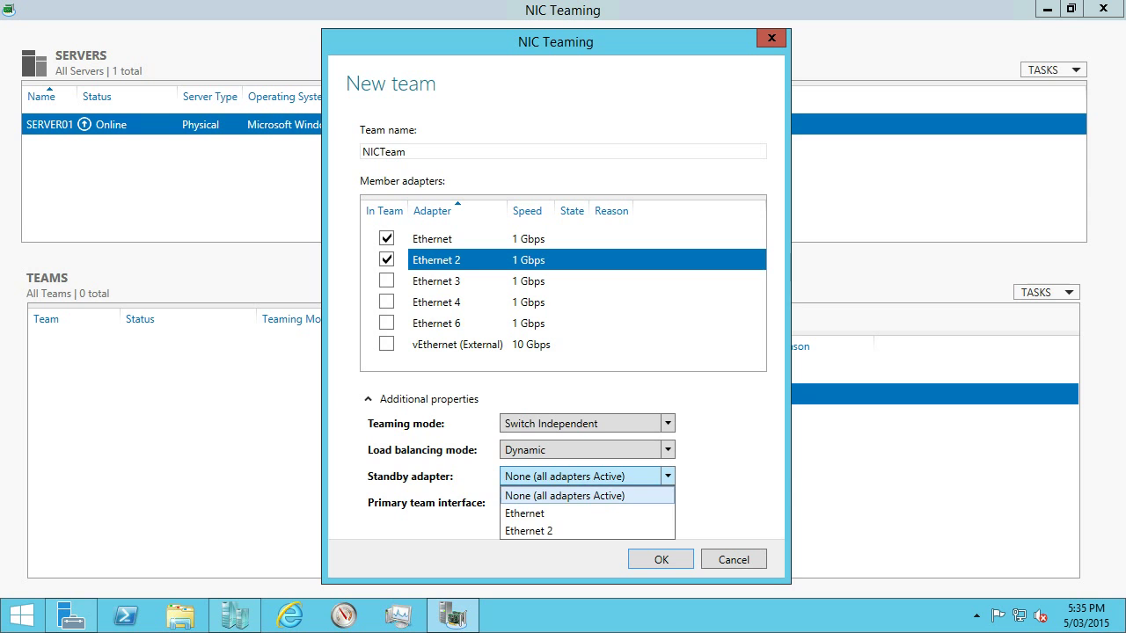
key("Down")
key("Up")
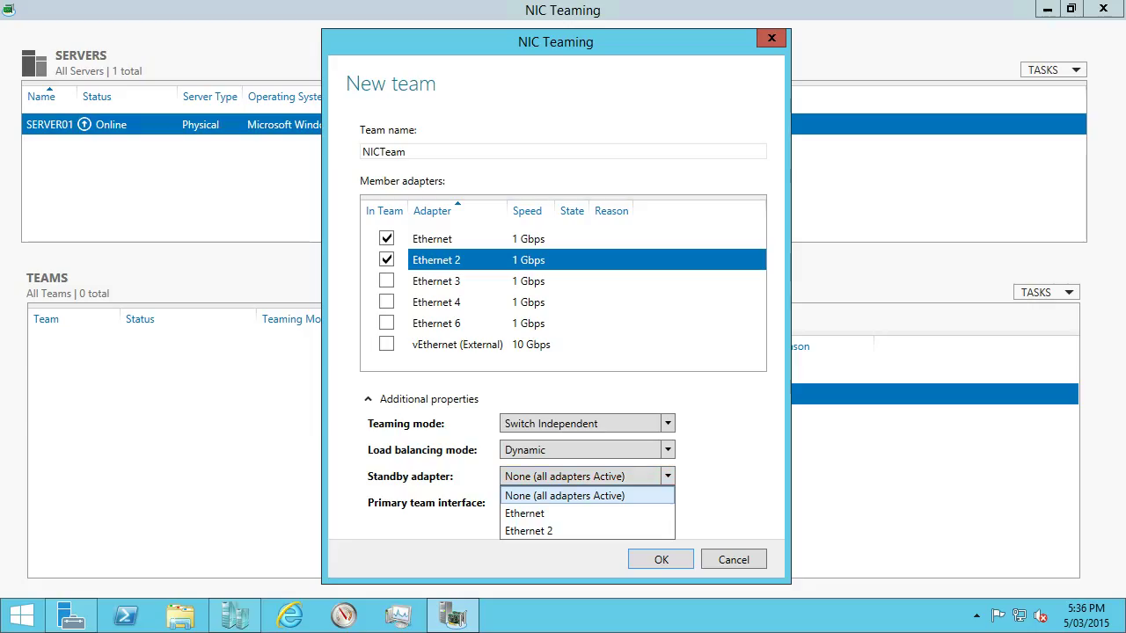
key("Down")
key("Up")
key("Return")
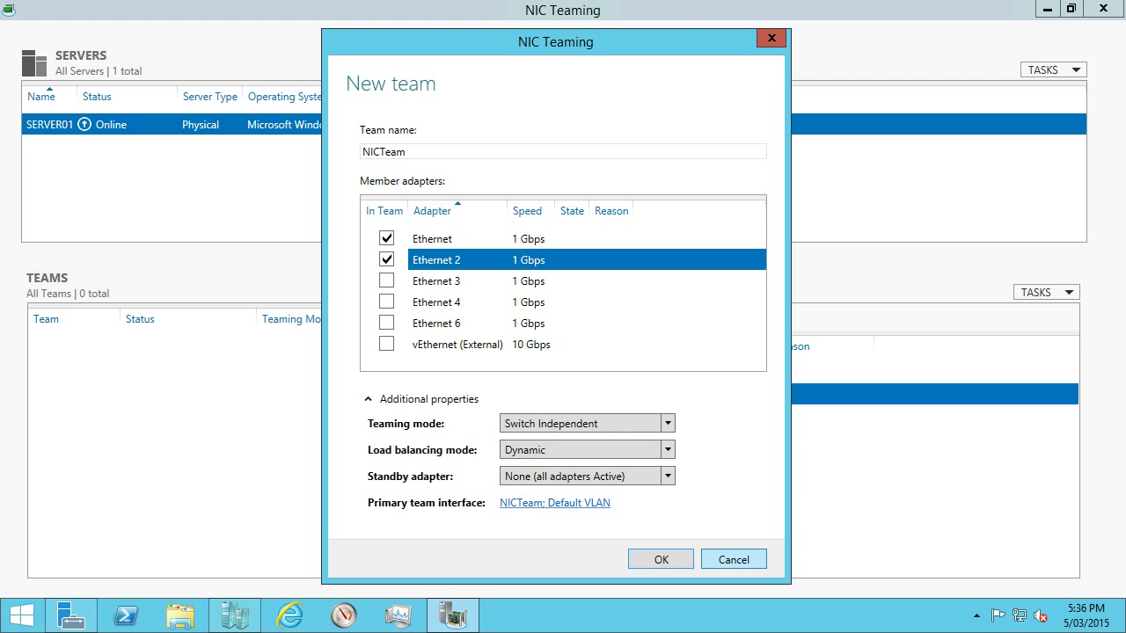
left_click(734, 559)
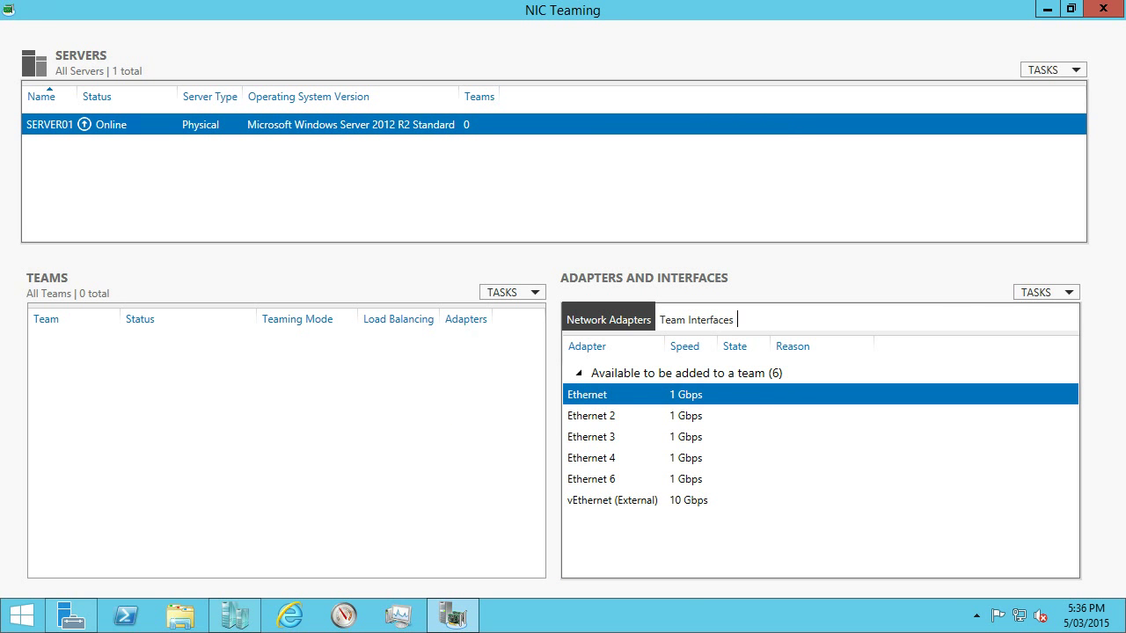
left_click(1104, 8)
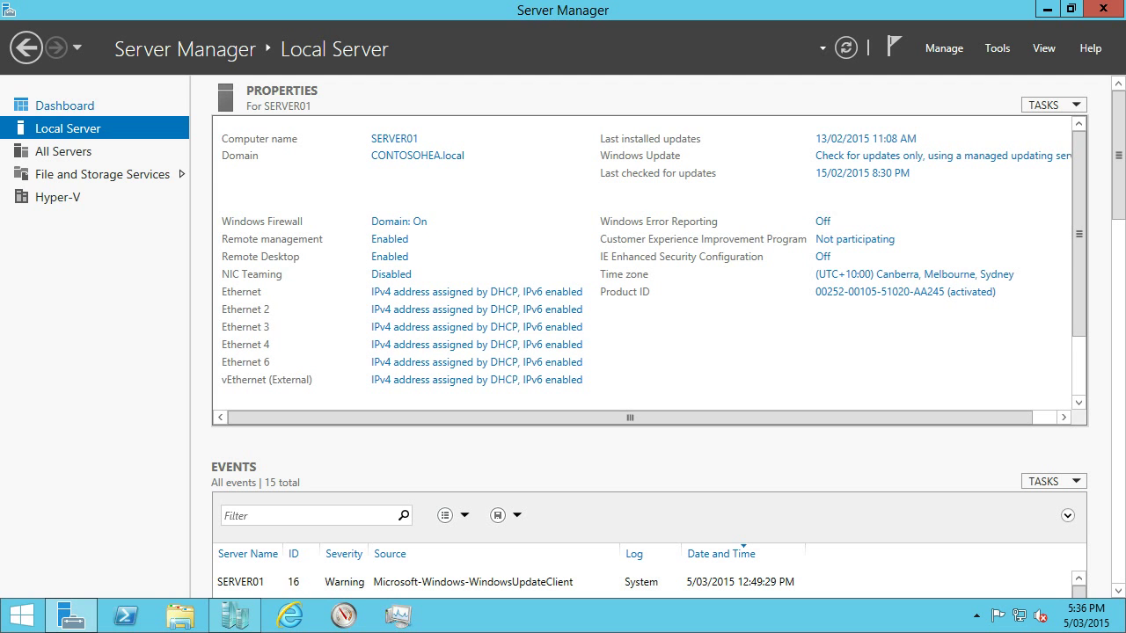
Step: Find computers whose names begin with "server" in Active Directory and add SERVER02 to the managed servers
left_click(64, 104)
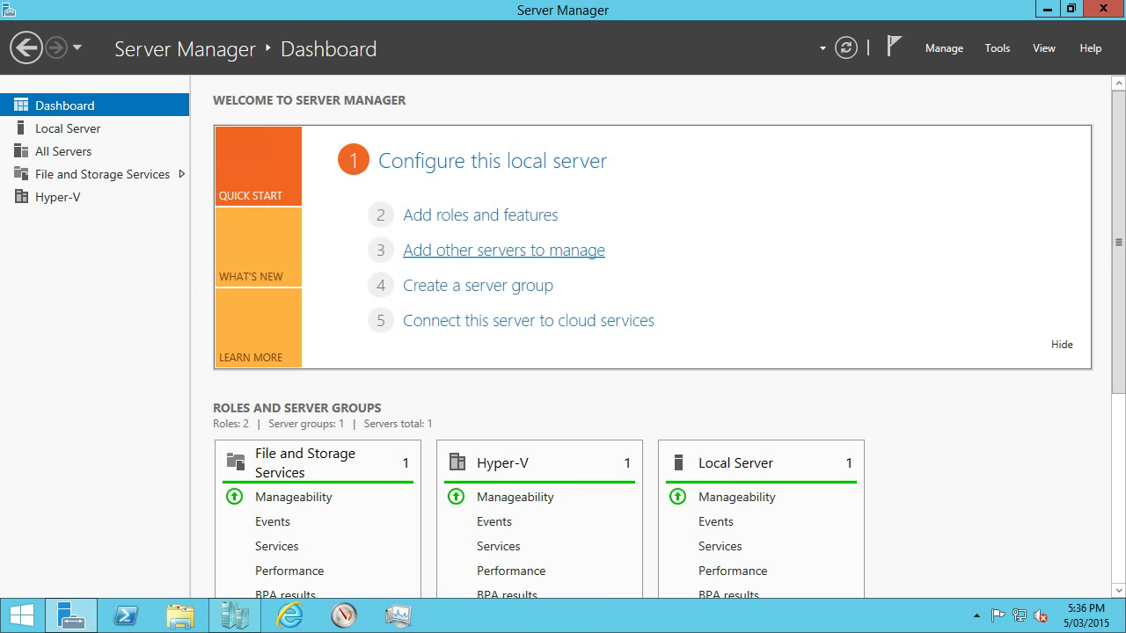
left_click(504, 251)
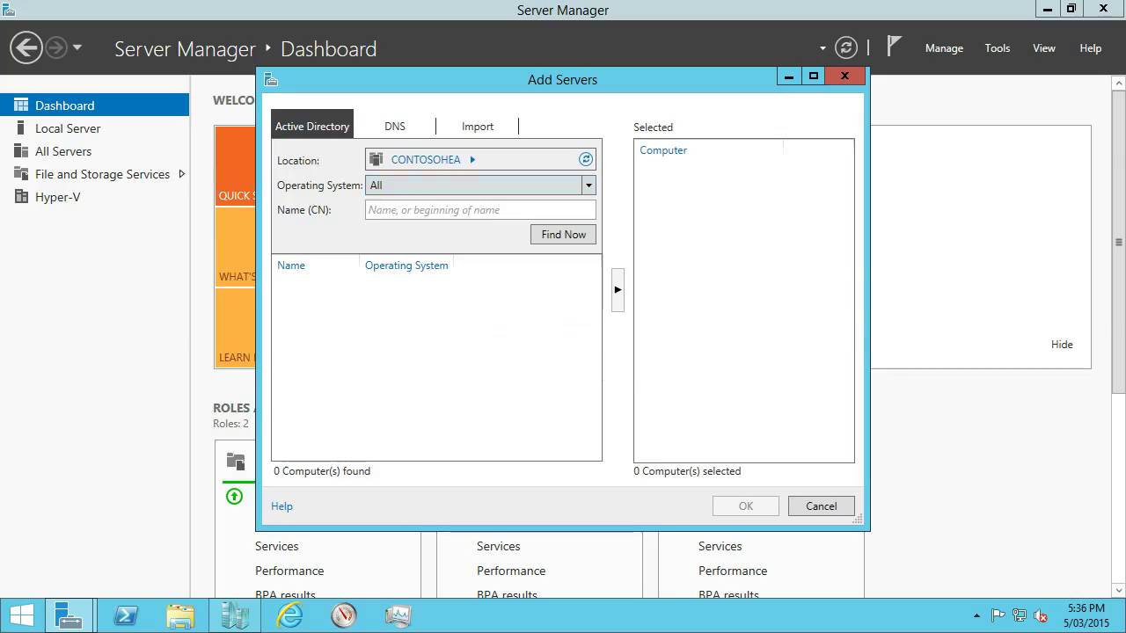
type("server")
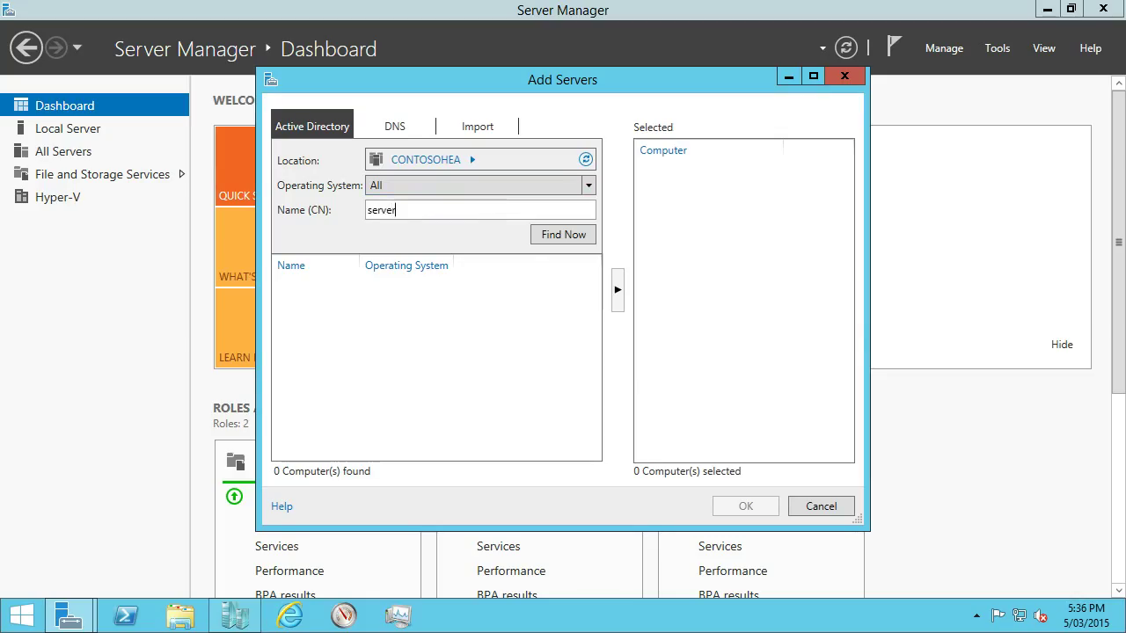
key("Return")
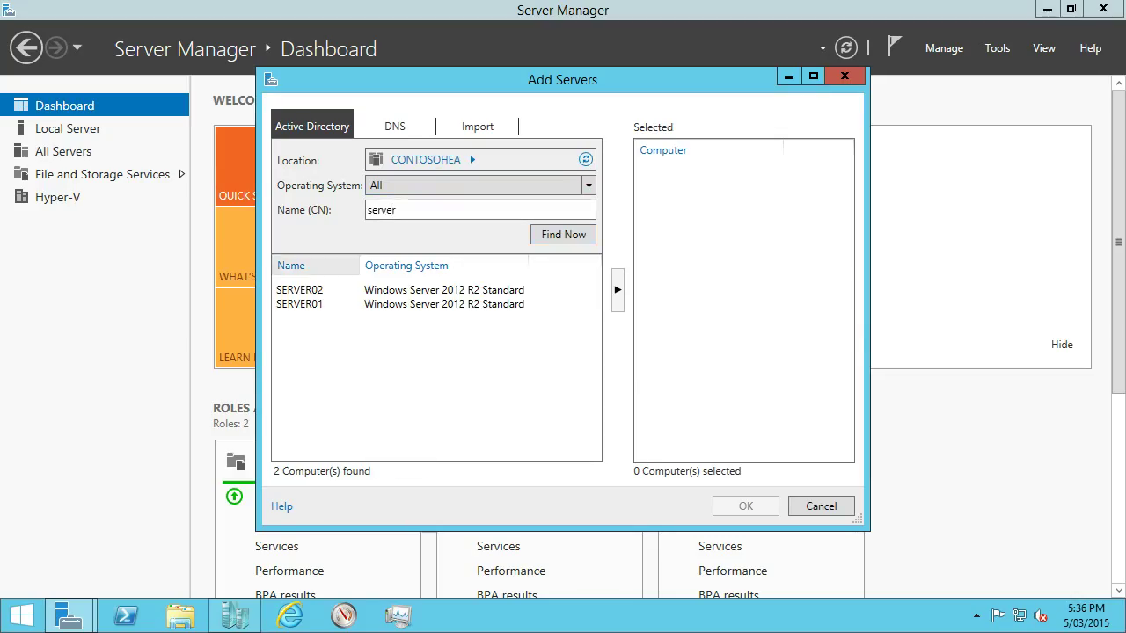
left_click(299, 289)
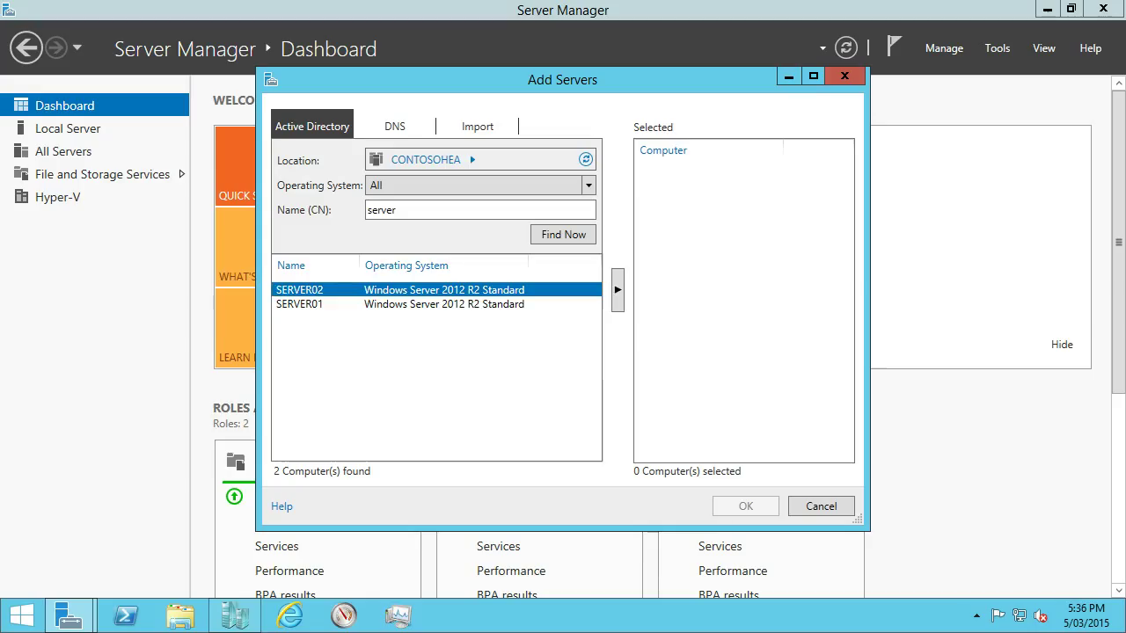
left_click(618, 290)
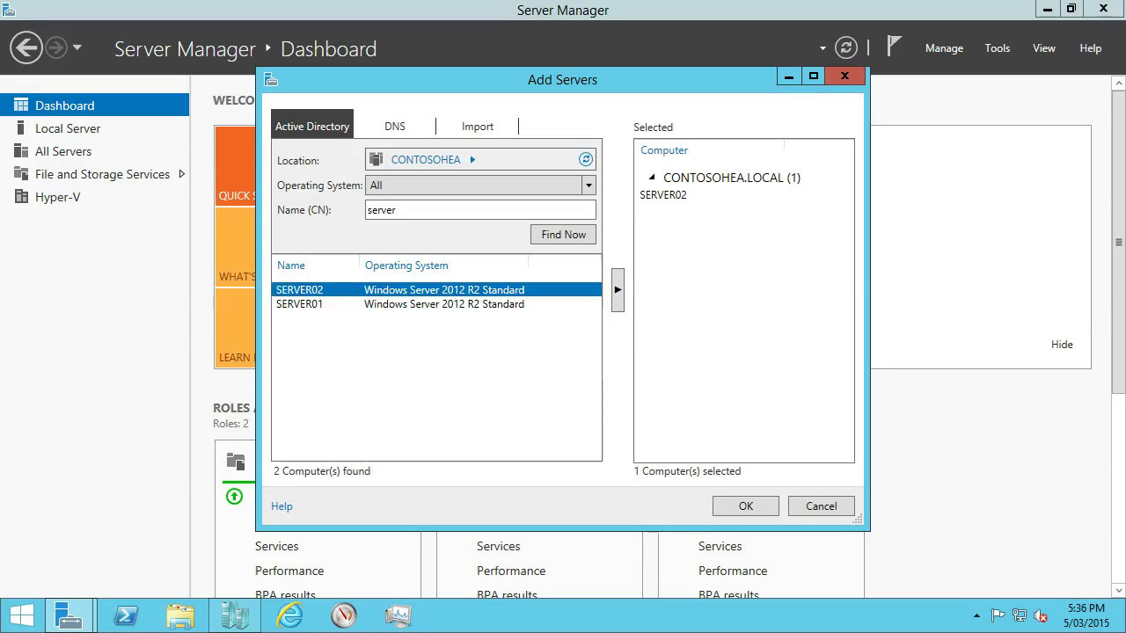
key("Return")
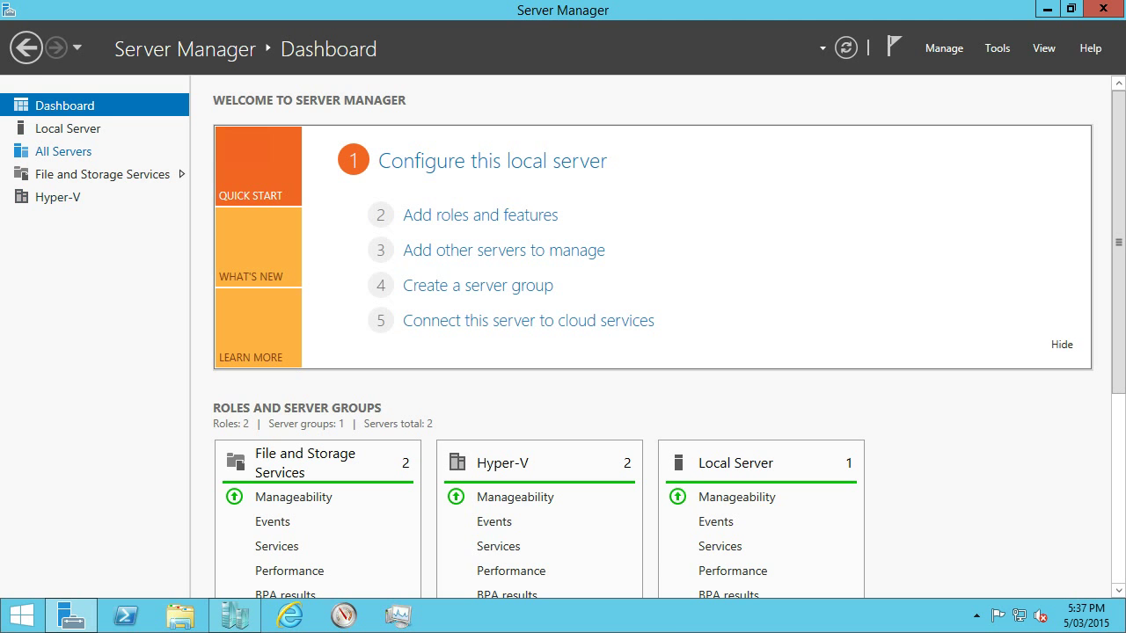
Step: Examine the events of SERVER01 and SERVER02 in the list of all managed servers
left_click(63, 151)
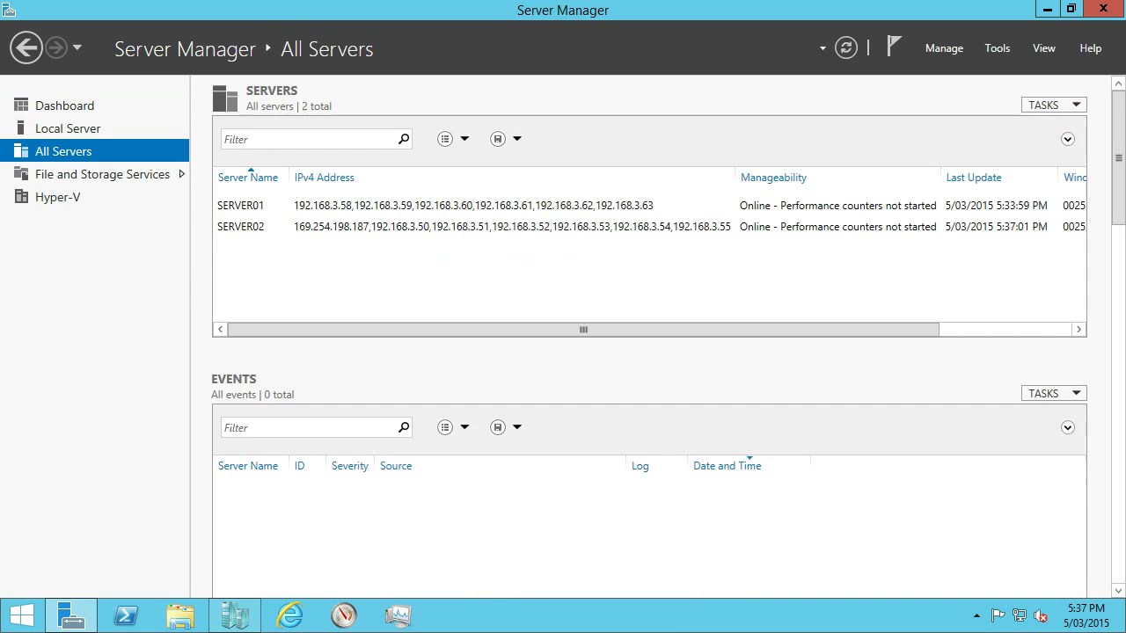
left_click(249, 205)
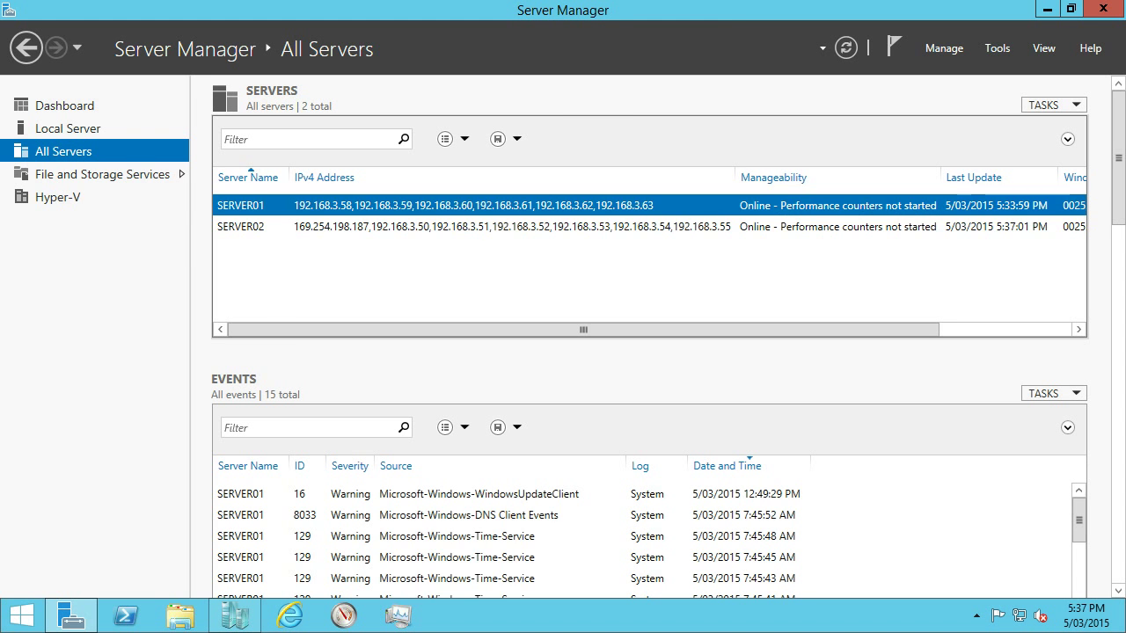
left_click(248, 226)
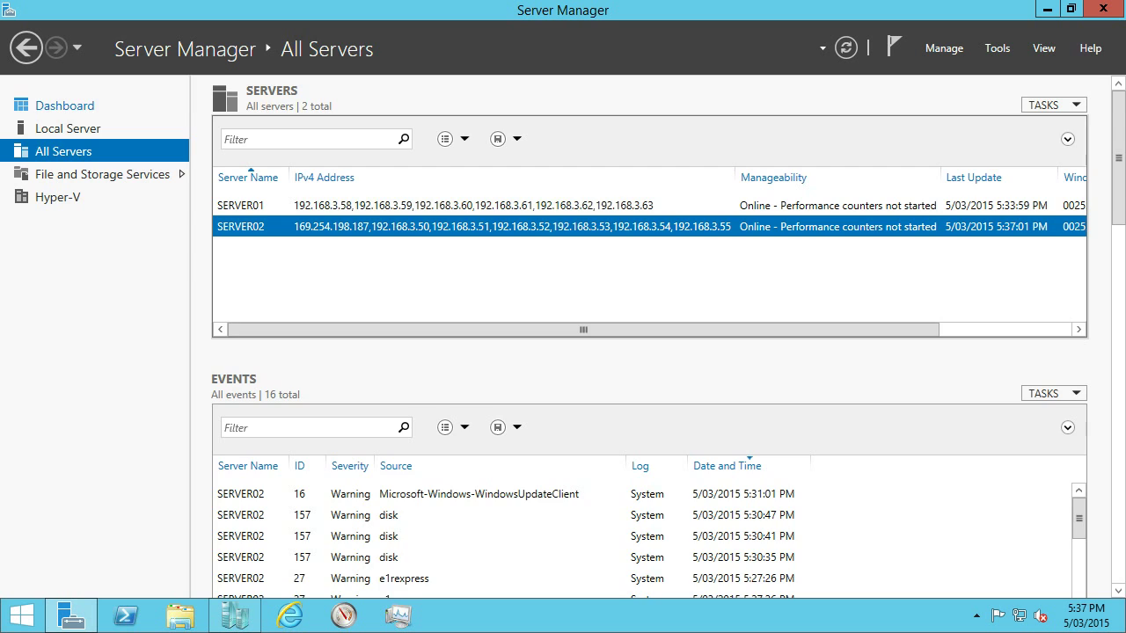
Step: List all computers in the Active Directory domain and add EssentialsR2 to the managed servers
left_click(64, 104)
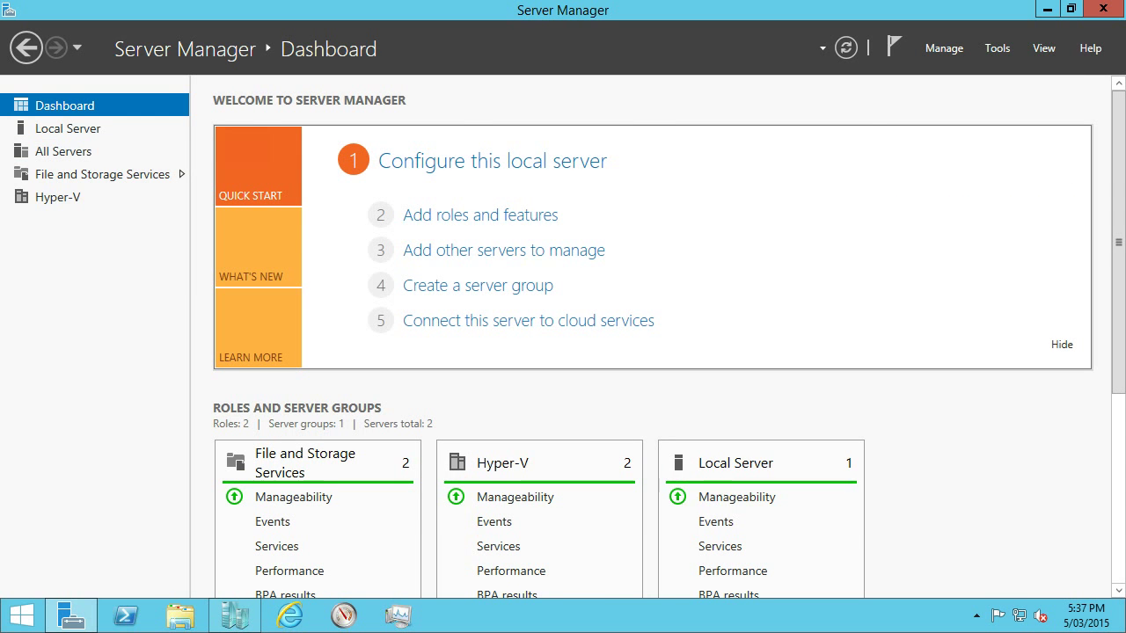
left_click(503, 251)
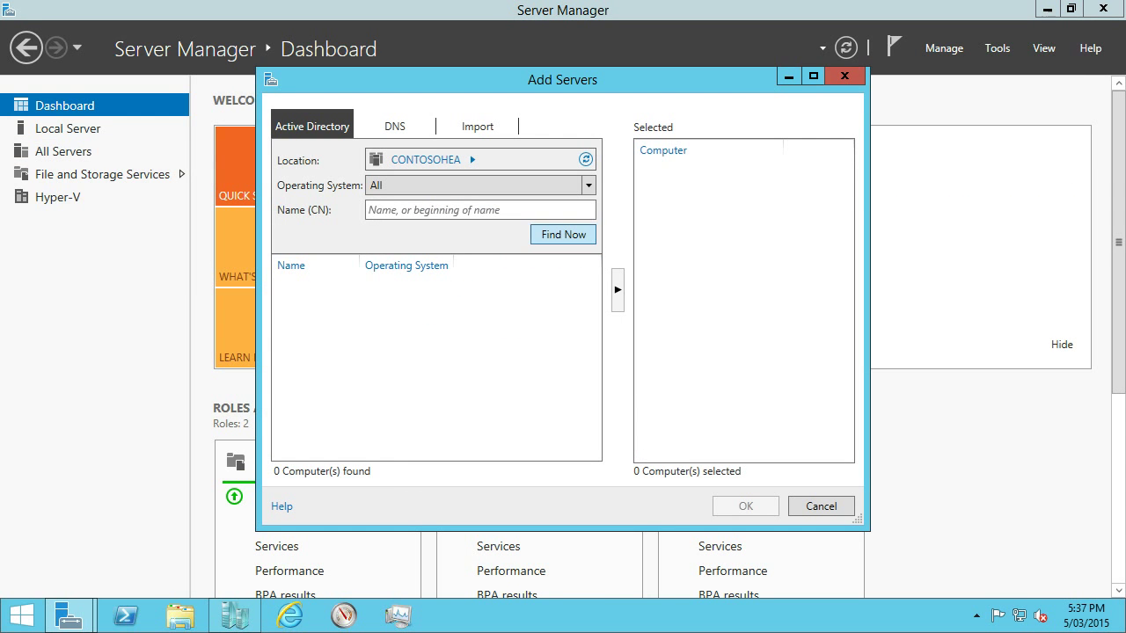
left_click(563, 234)
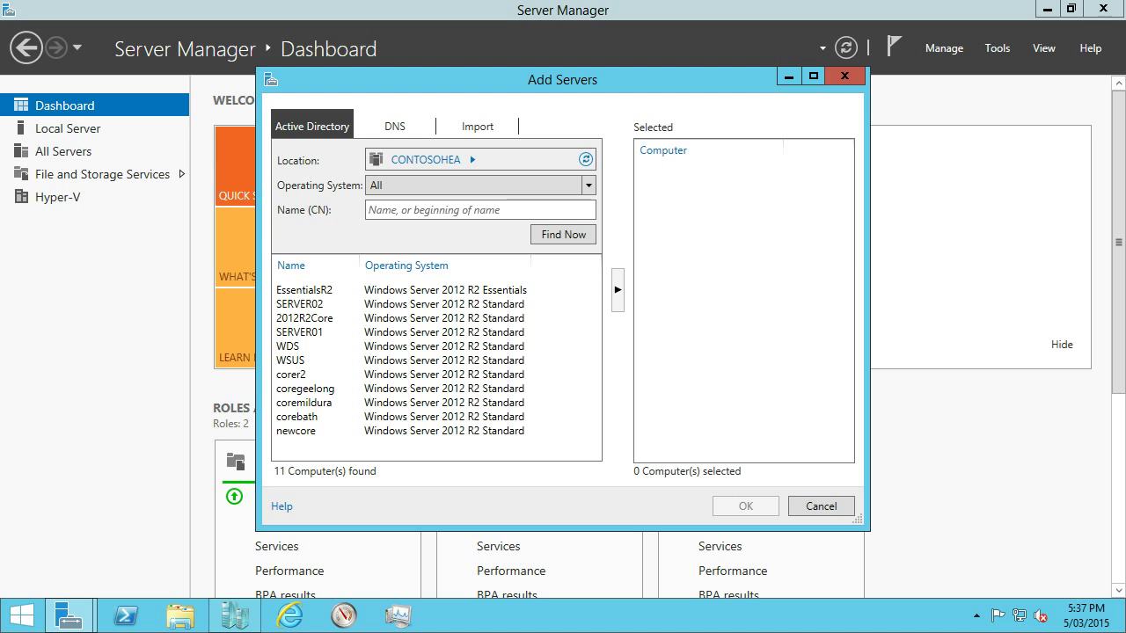
left_click(305, 290)
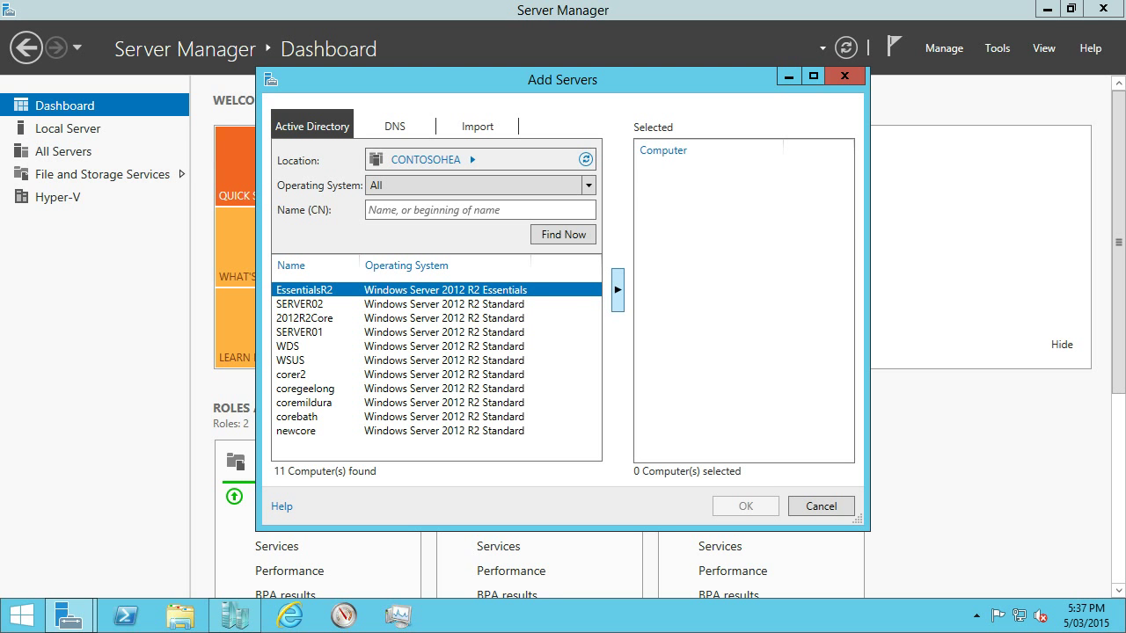
left_click(618, 289)
left_click(745, 506)
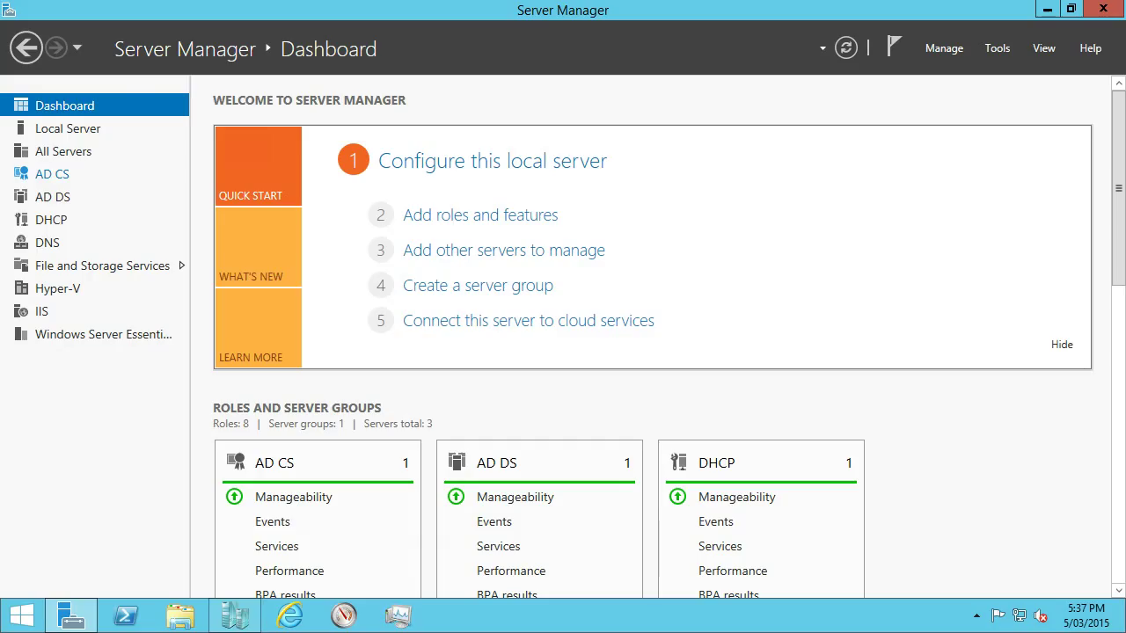
Step: Examine the AD CS, AD DS and DHCP role pages and the management actions available for ESSENTIALSR2 under DHCP
left_click(52, 174)
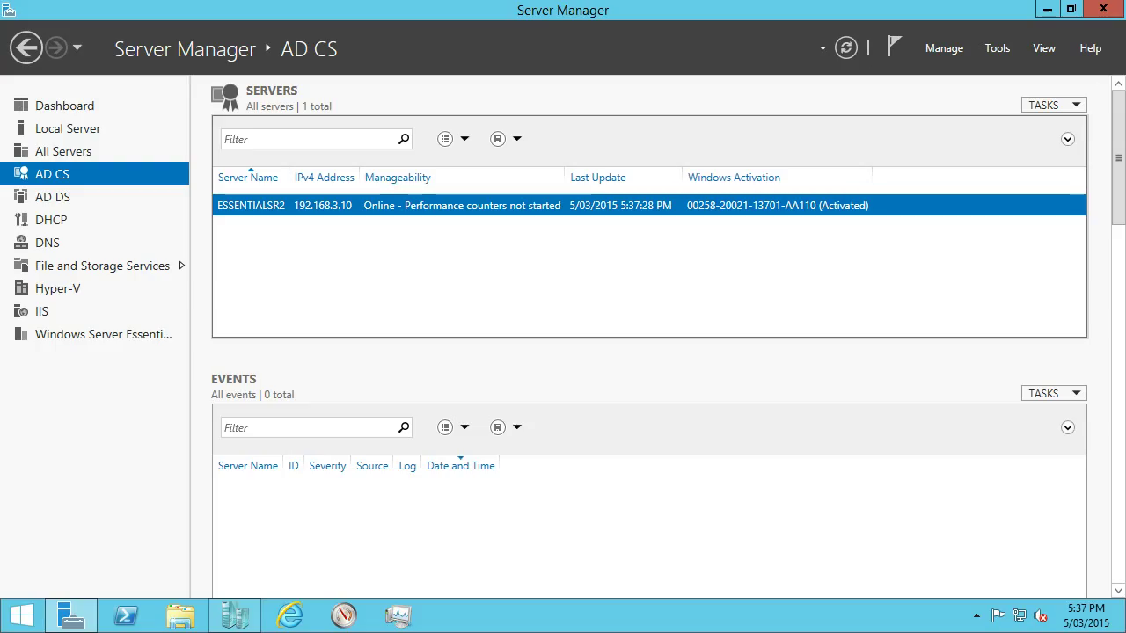
left_click(51, 197)
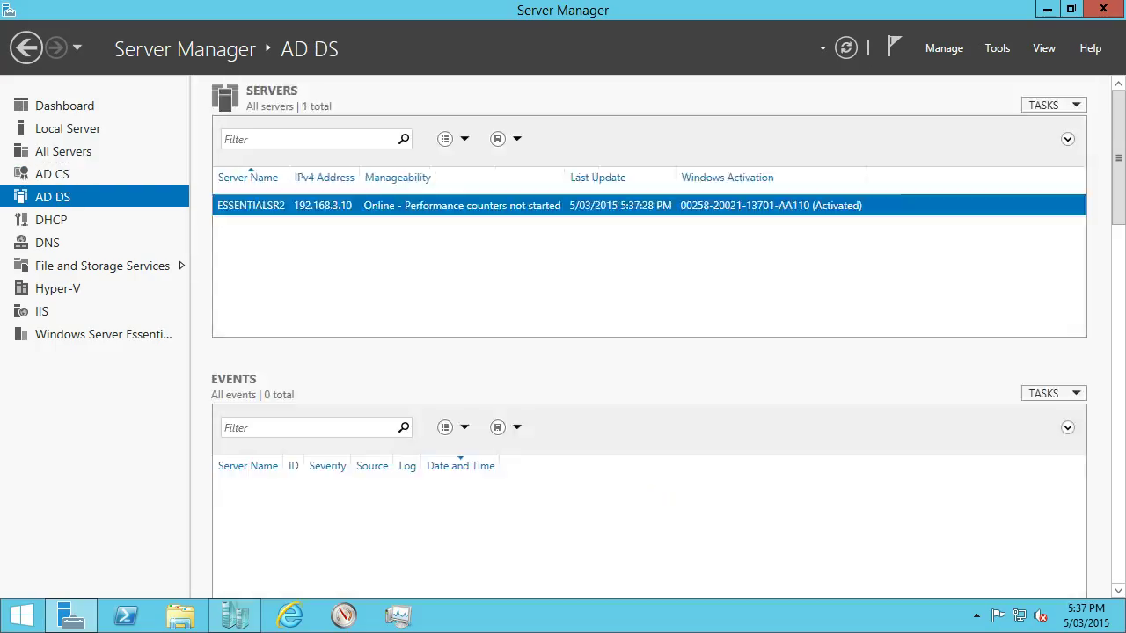
left_click(51, 220)
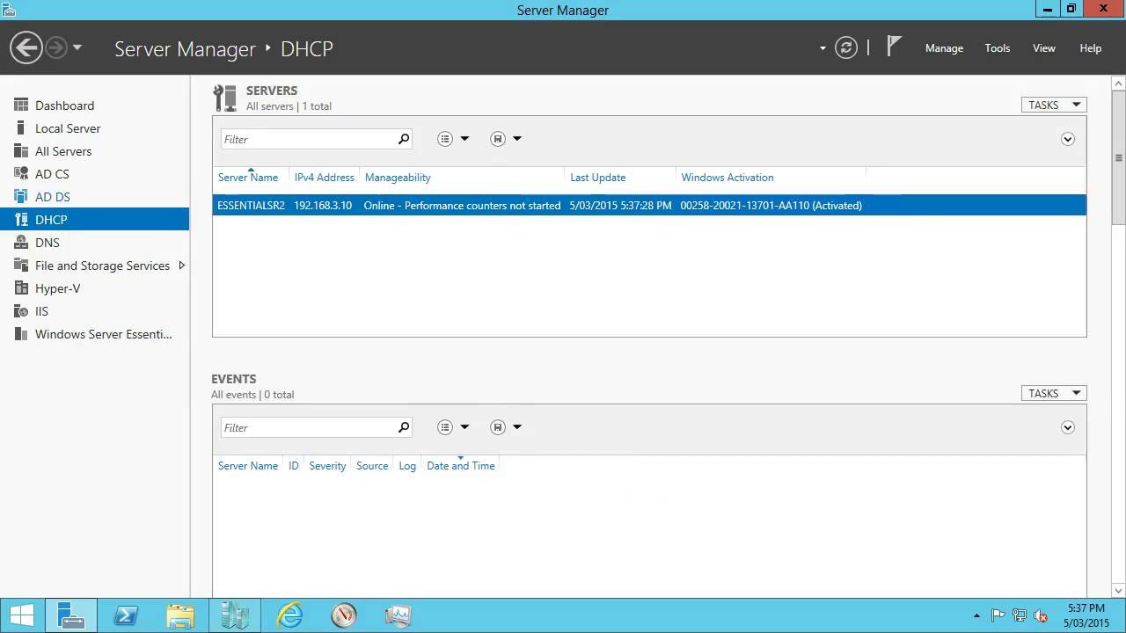
right_click(253, 203)
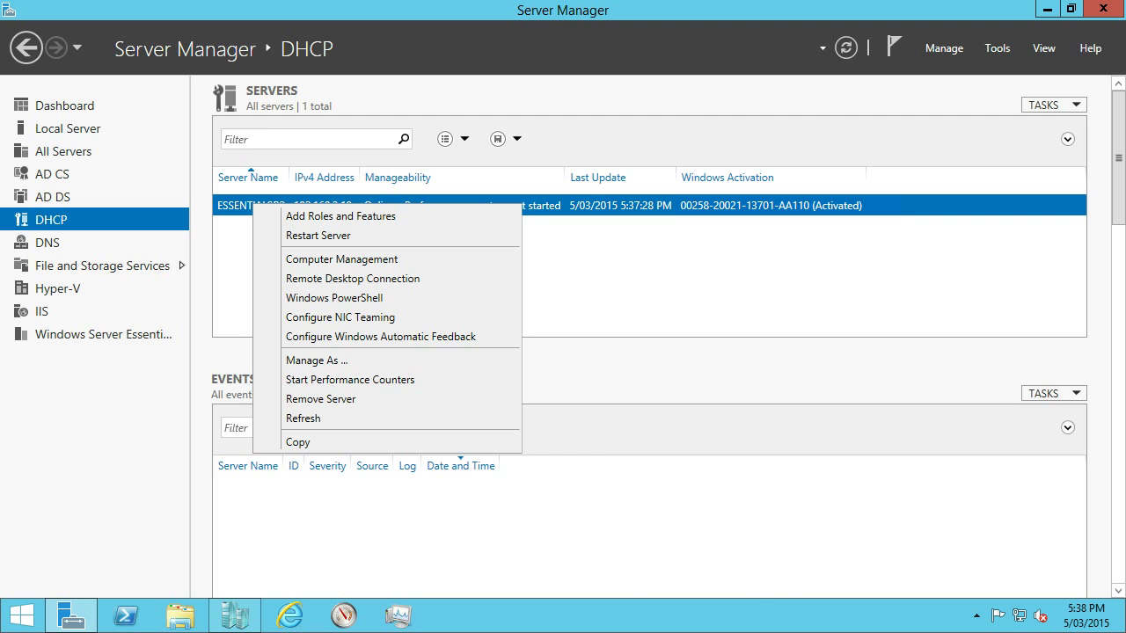
key("Escape")
Step: Remove ESSENTIALSR2 from the list of all managed servers and confirm the removal
left_click(63, 151)
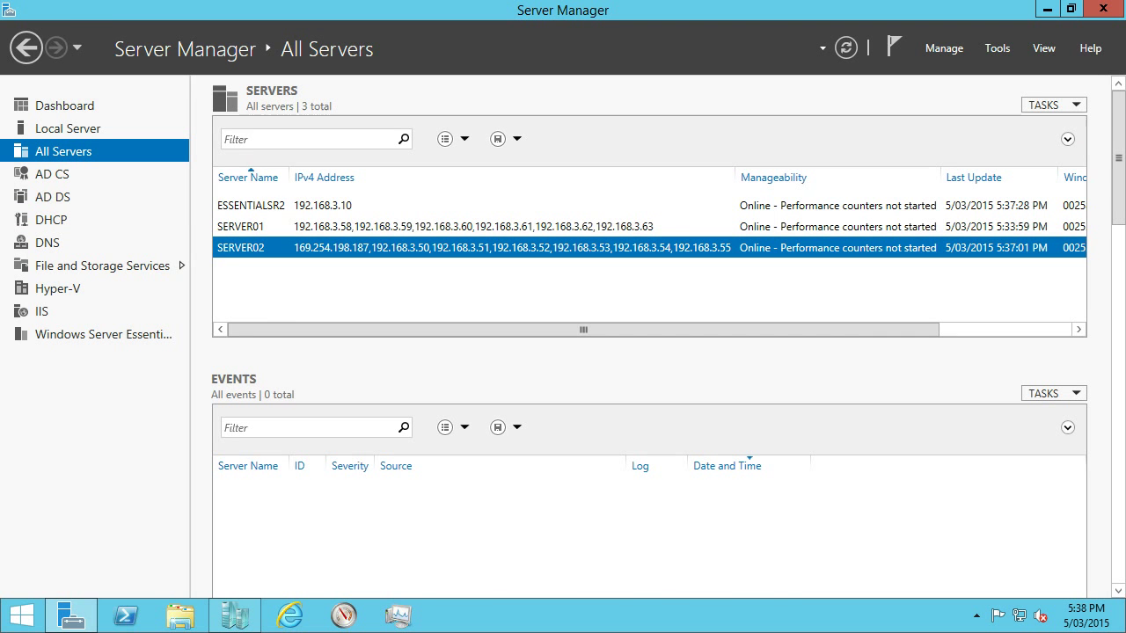
left_click(272, 205)
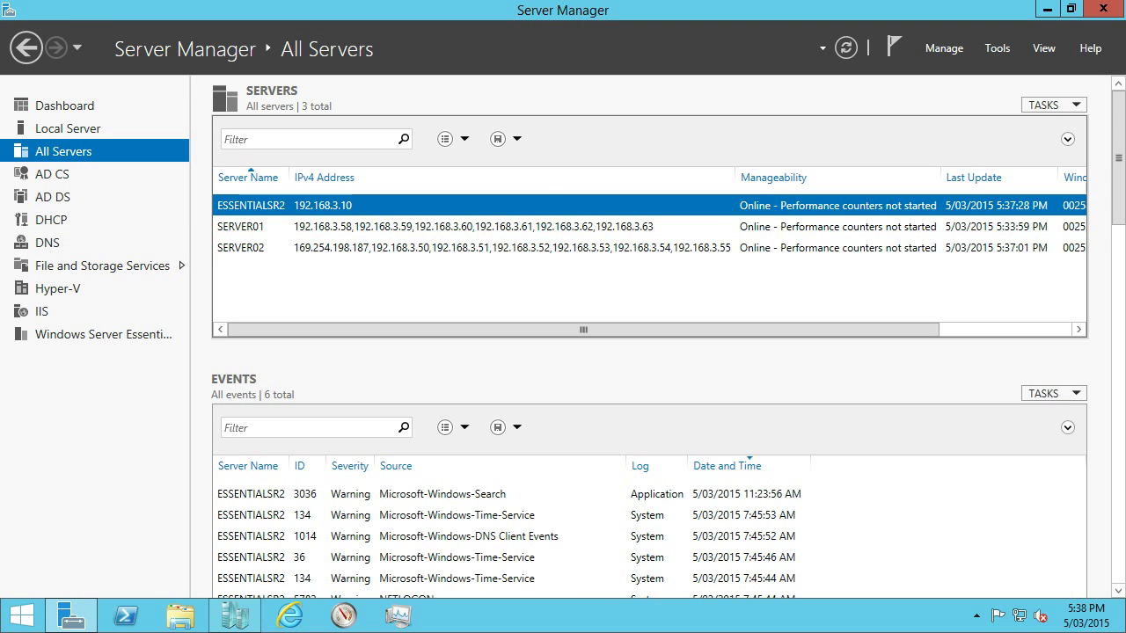
right_click(273, 204)
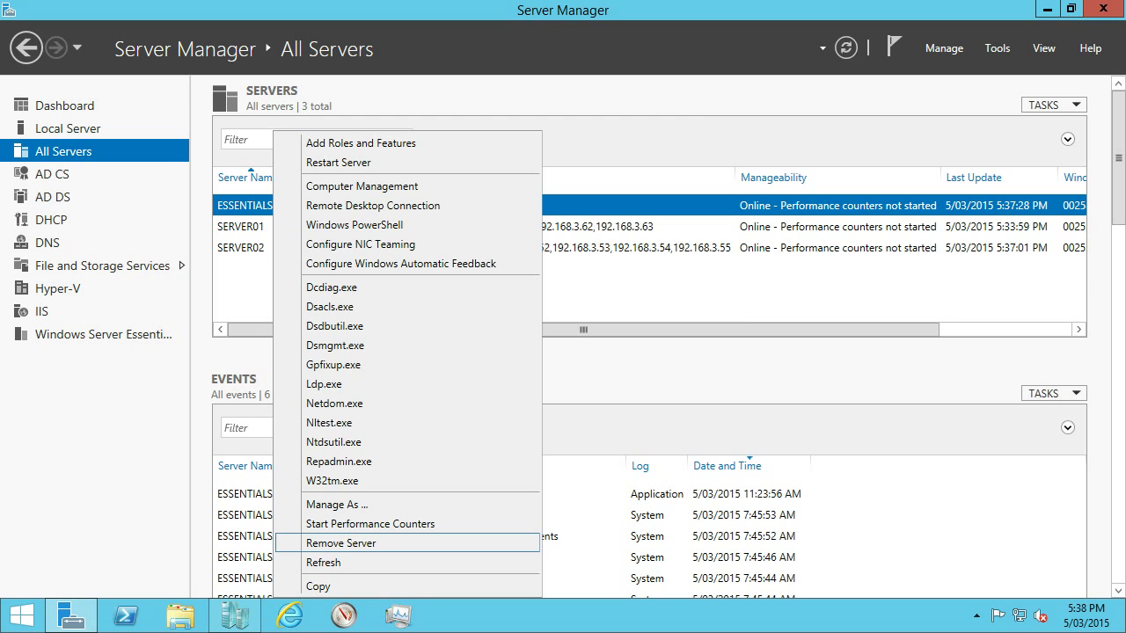
key("Return")
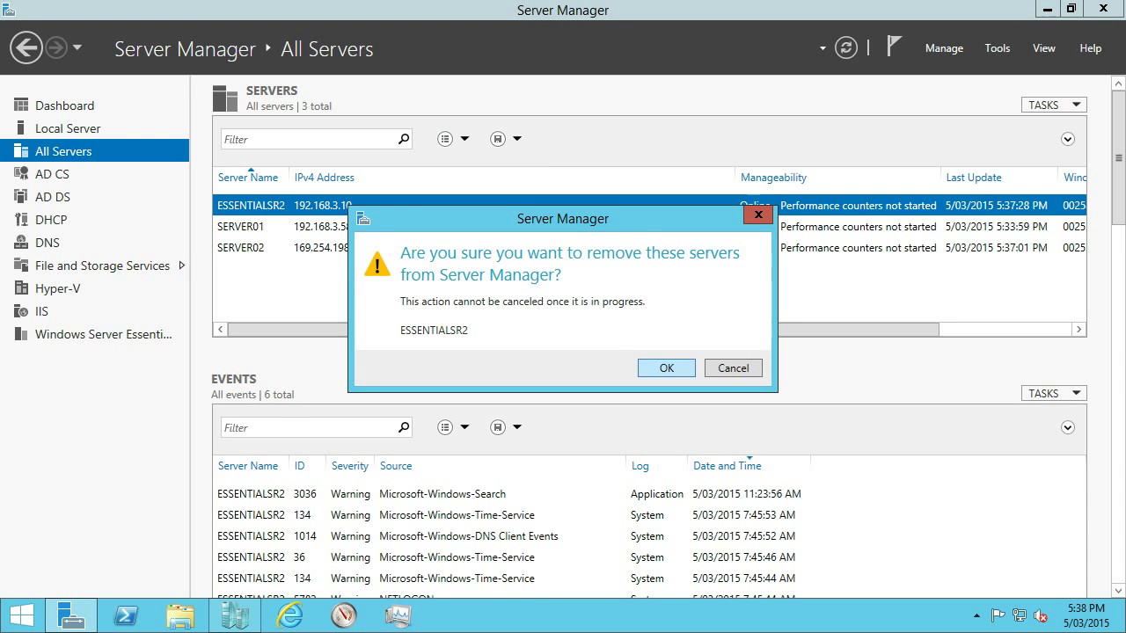
key("Return")
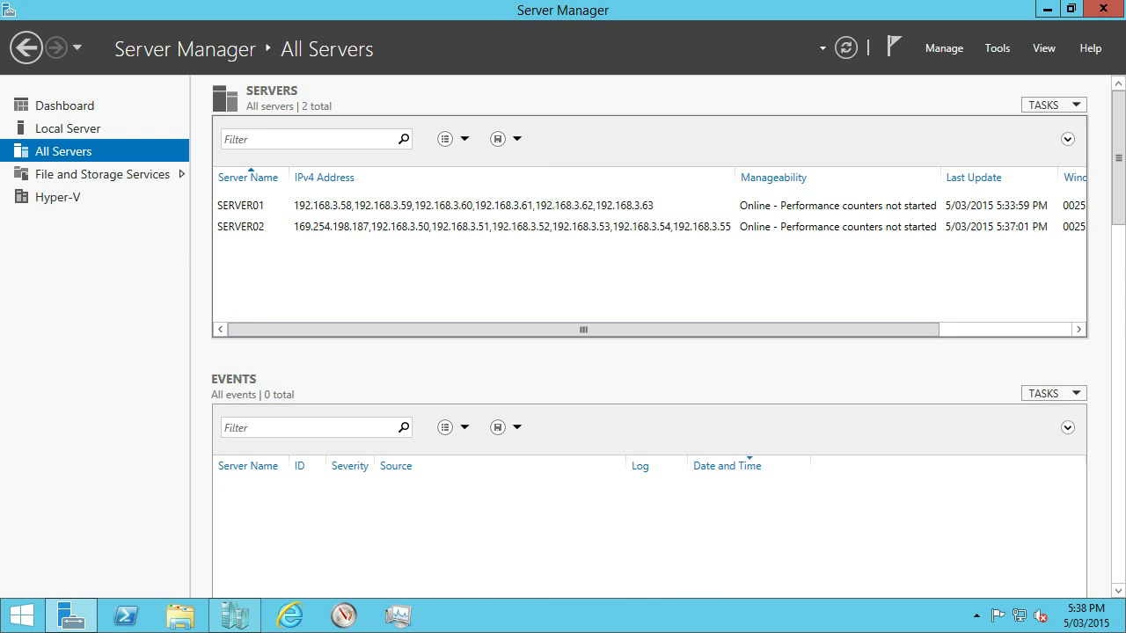